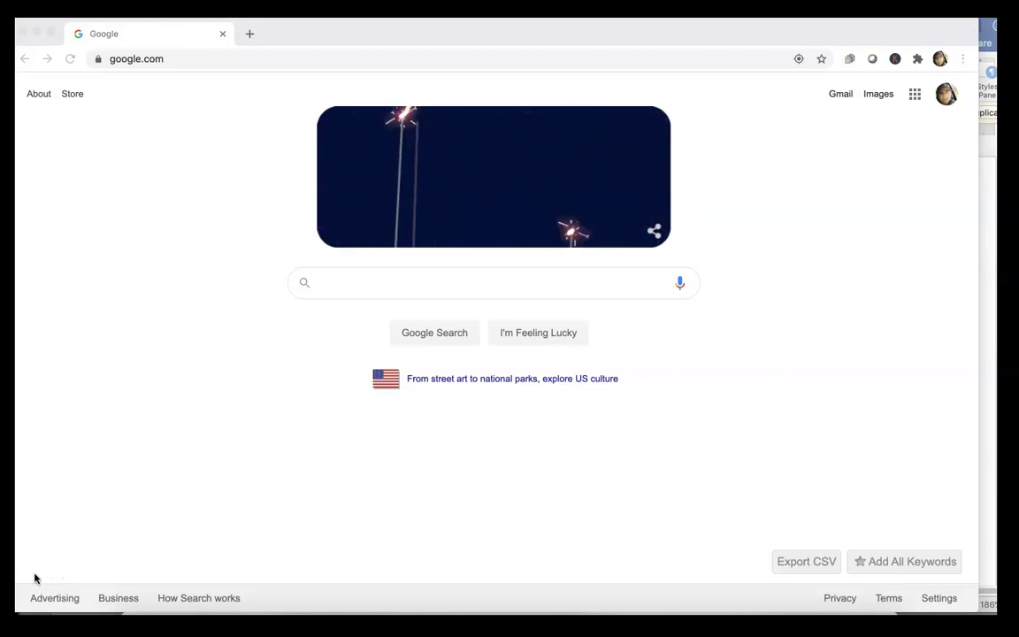
Step: Search Google for "sas on demand" and open the SAS OnDemand for Academics result on sas.com
{"action": "left_click", "coordinate": [372, 306]}
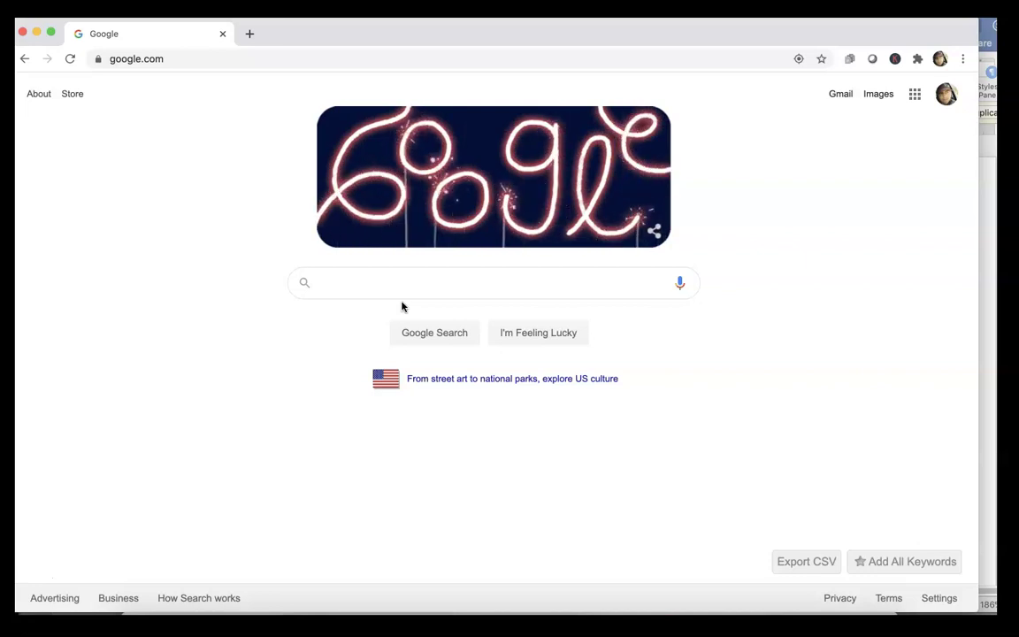
{"action": "type", "text": "SAS on"}
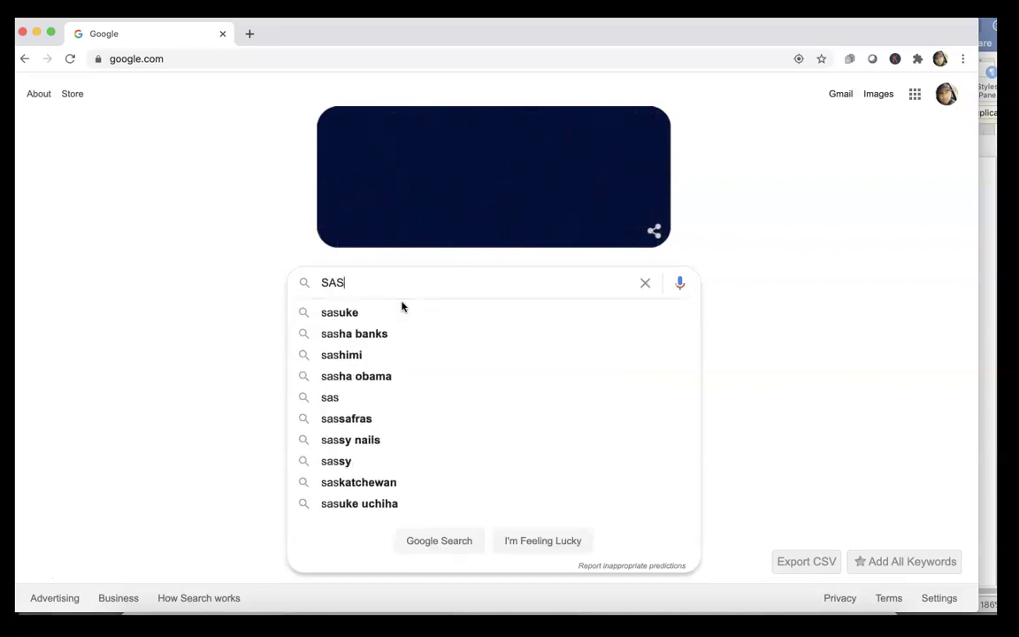
{"action": "left_click", "coordinate": [402, 306]}
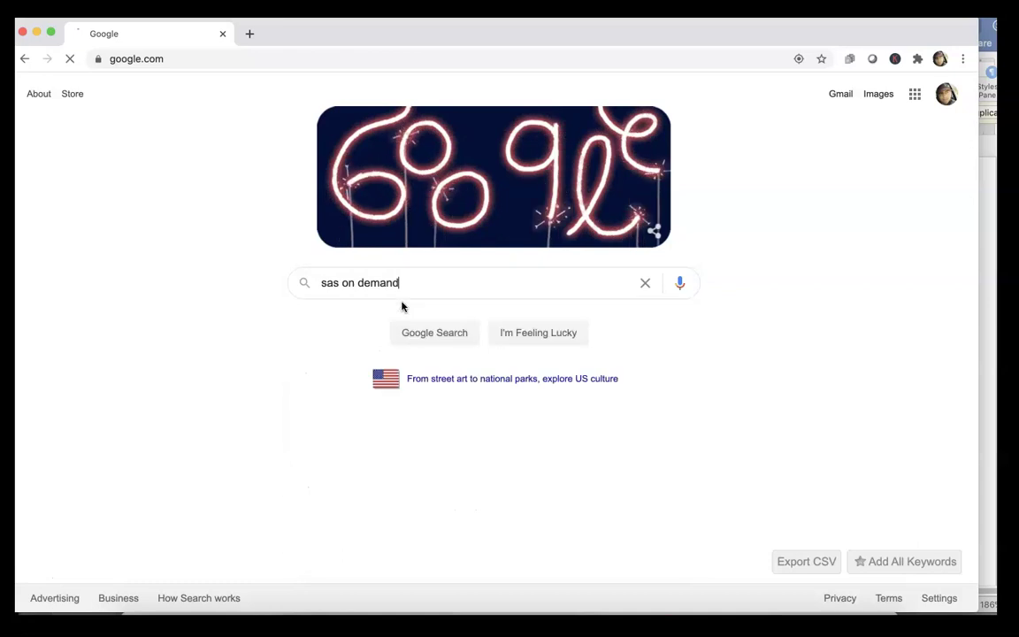
{"action": "left_click", "coordinate": [320, 231]}
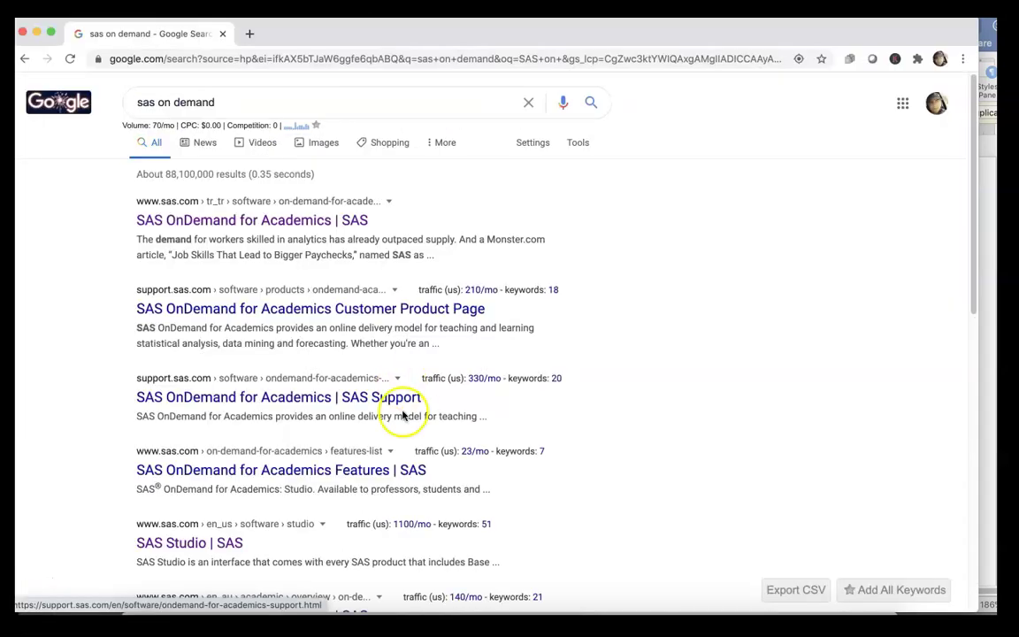
{"action": "scroll", "coordinate": [403, 416], "scroll_direction": "down", "scroll_amount": 1}
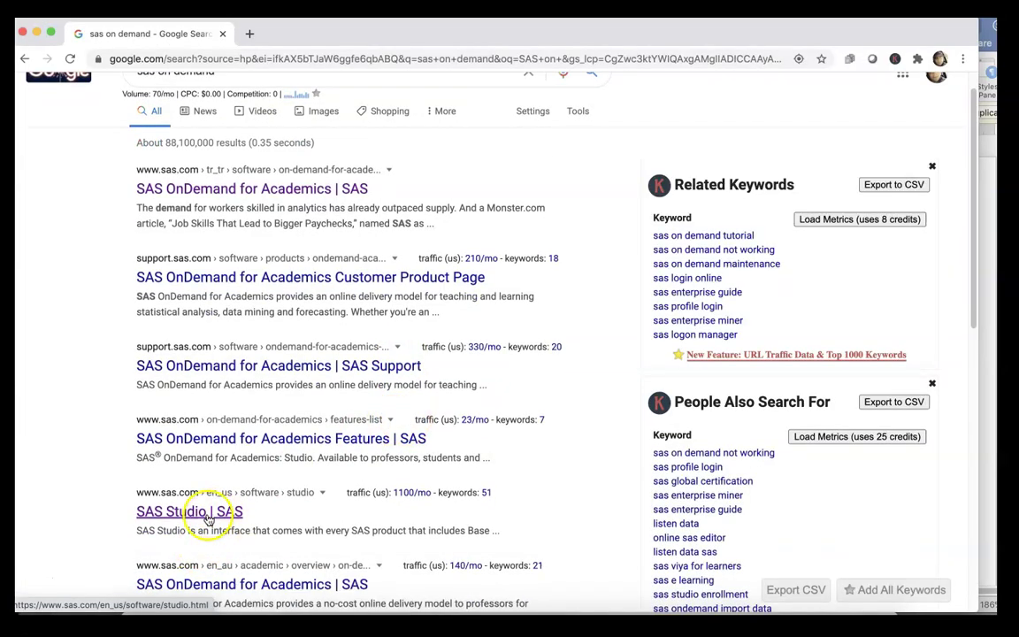
{"action": "scroll", "coordinate": [266, 443], "scroll_direction": "up", "scroll_amount": 1}
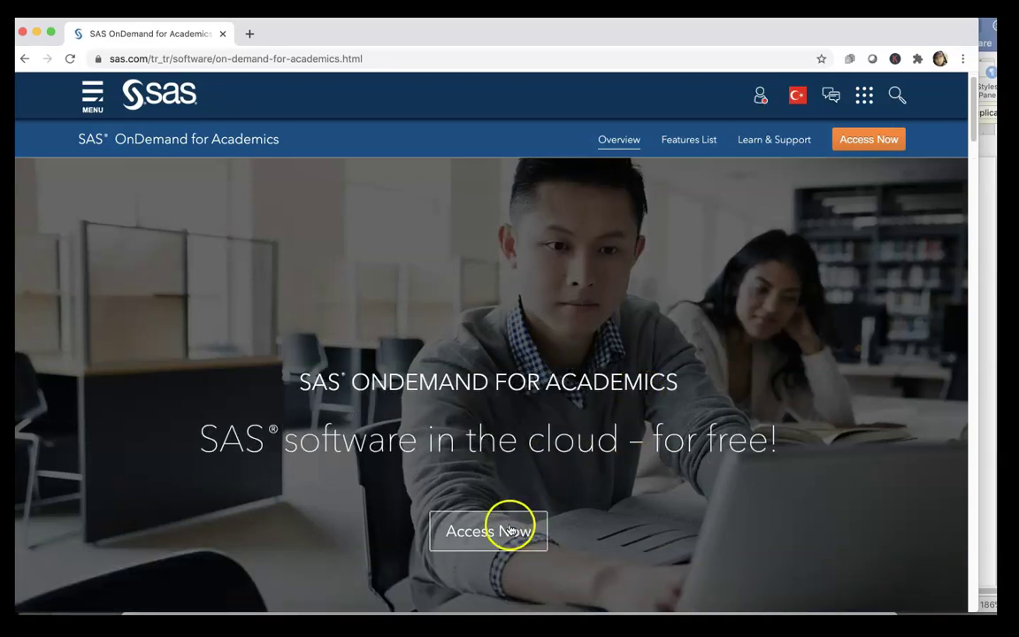
Step: Access SAS OnDemand for Academics, choose United States as the home region and open the account registration form
{"action": "left_click", "coordinate": [509, 529]}
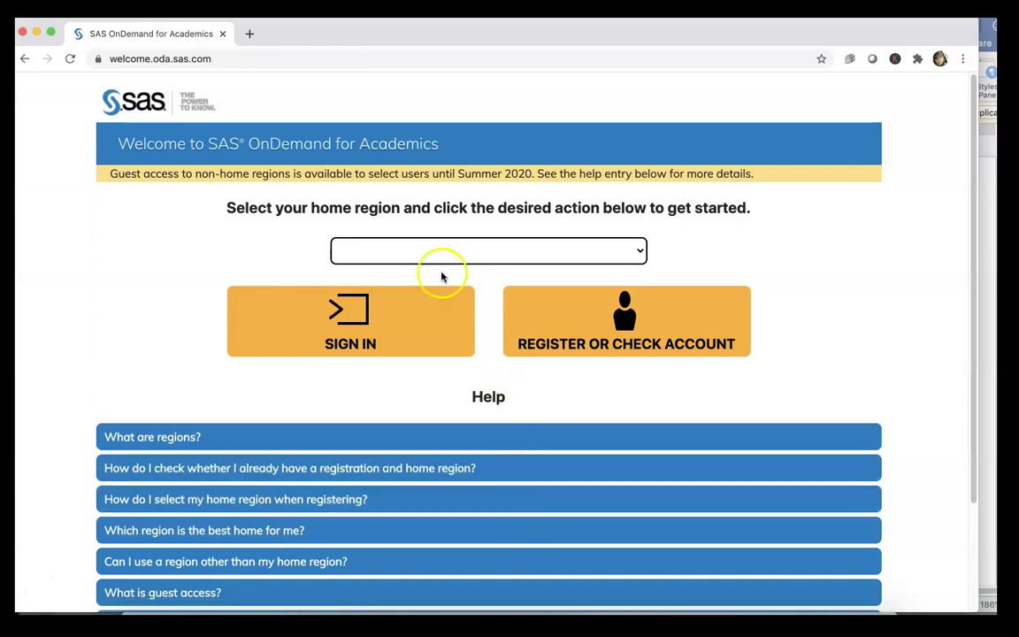
{"action": "left_click", "coordinate": [432, 250]}
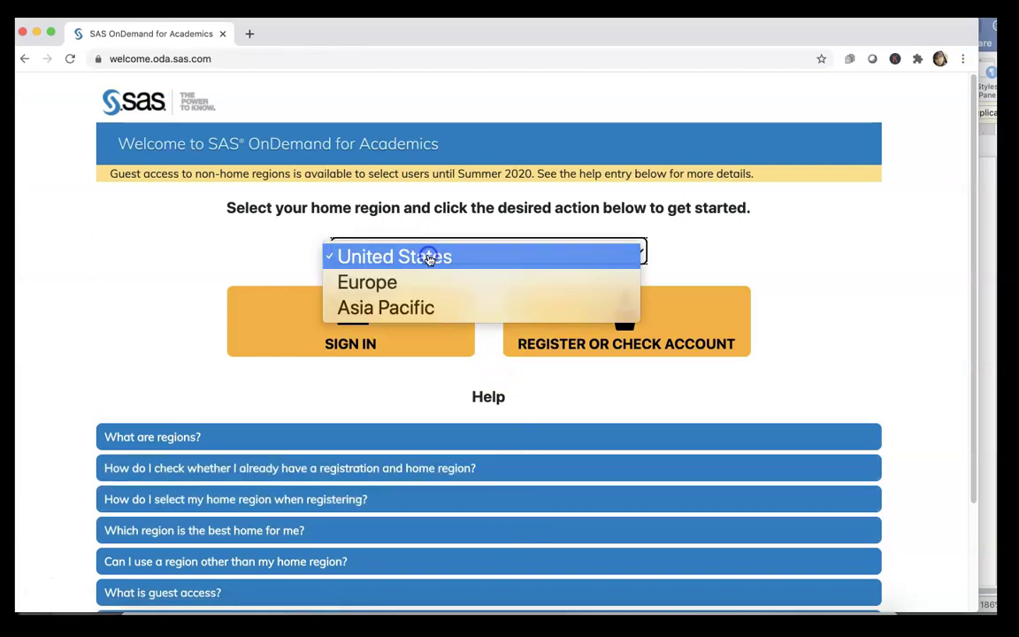
{"action": "left_click", "coordinate": [429, 257]}
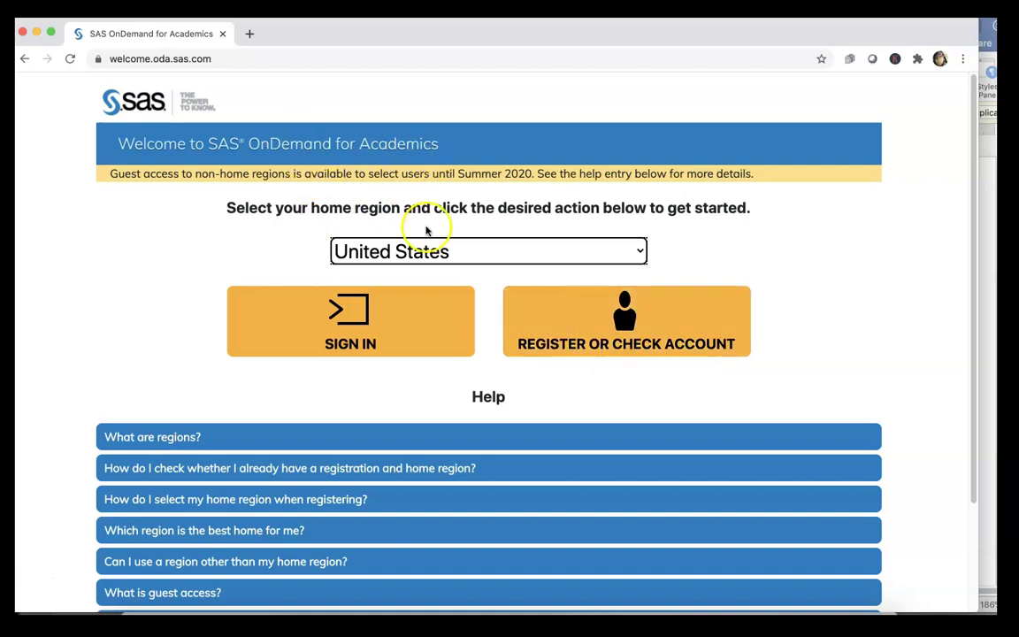
{"action": "left_click", "coordinate": [577, 332]}
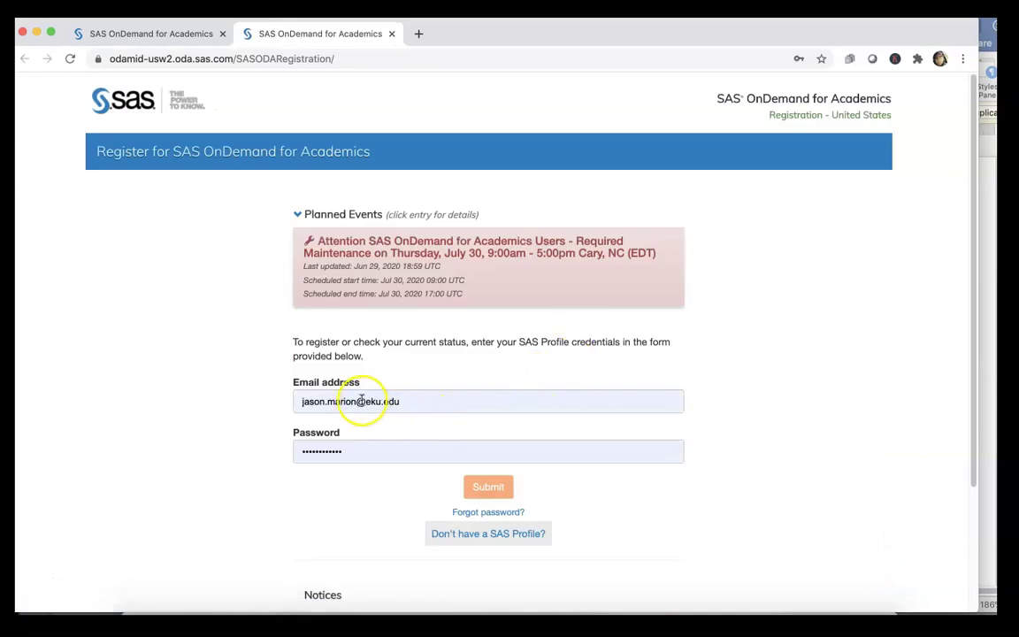
Step: Check the registration form's credential fields, and open the form for creating a SAS Profile to review its required fields and agreements
{"action": "left_click", "coordinate": [421, 403]}
{"action": "double_click", "coordinate": [421, 402]}
{"action": "left_click", "coordinate": [766, 401]}
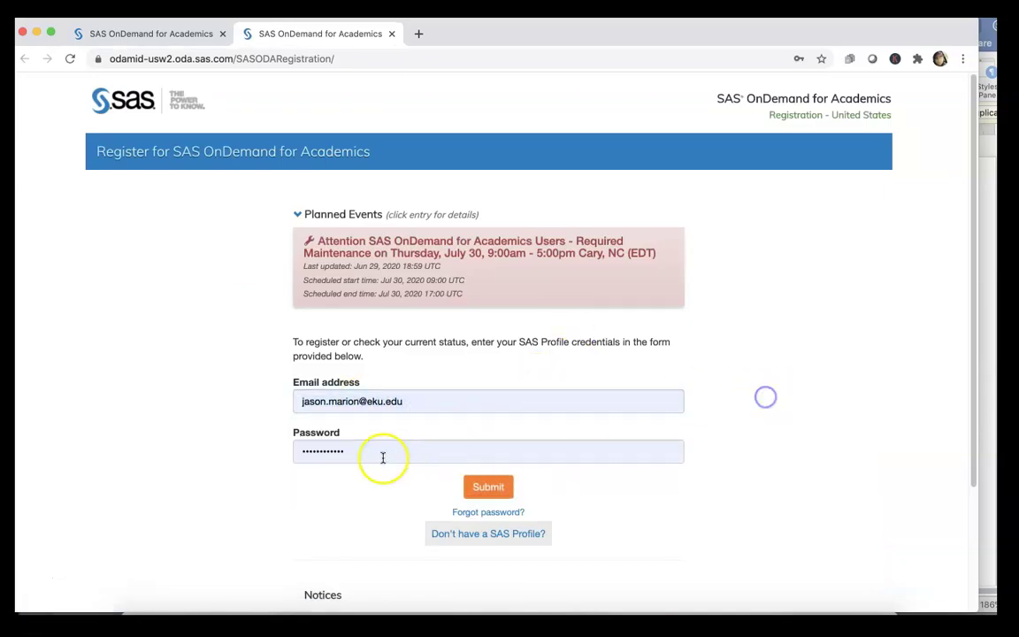
{"action": "left_click", "coordinate": [372, 459]}
{"action": "left_click", "coordinate": [776, 531]}
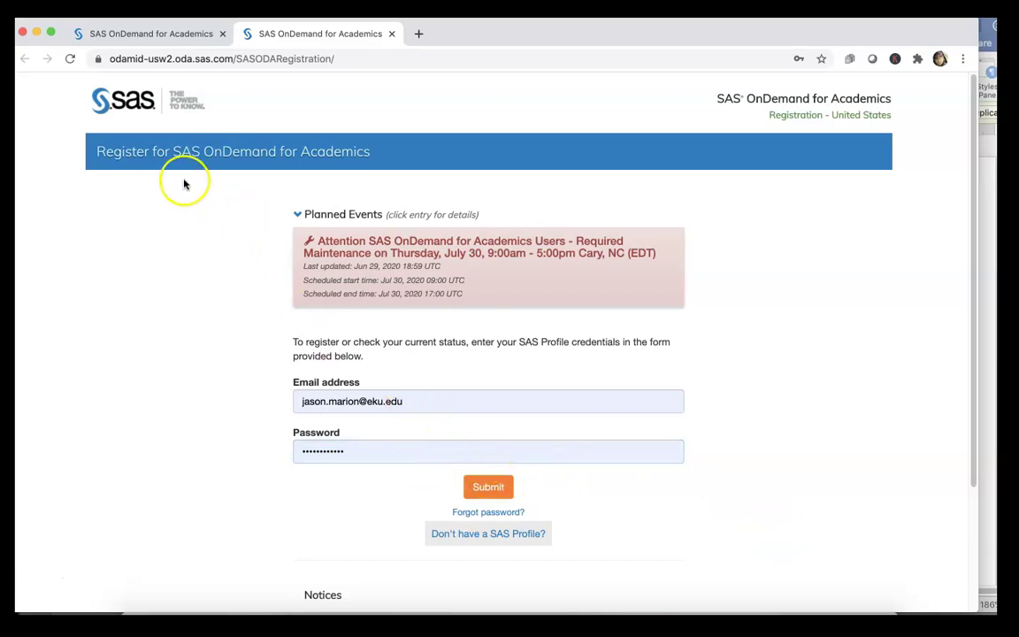
{"action": "left_click", "coordinate": [490, 535]}
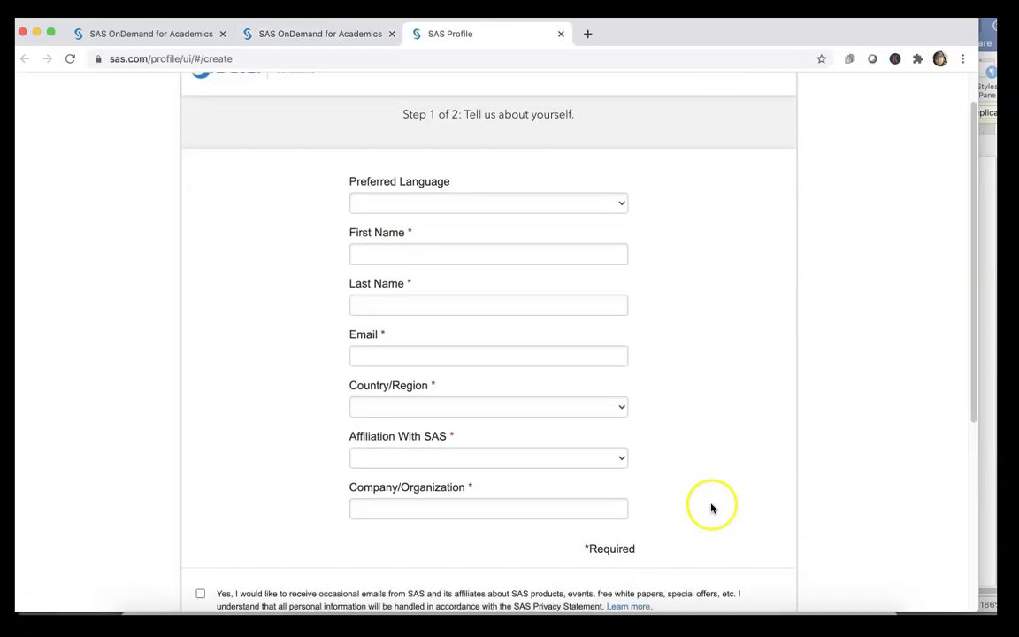
{"action": "scroll", "coordinate": [619, 493], "scroll_direction": "down", "scroll_amount": 1}
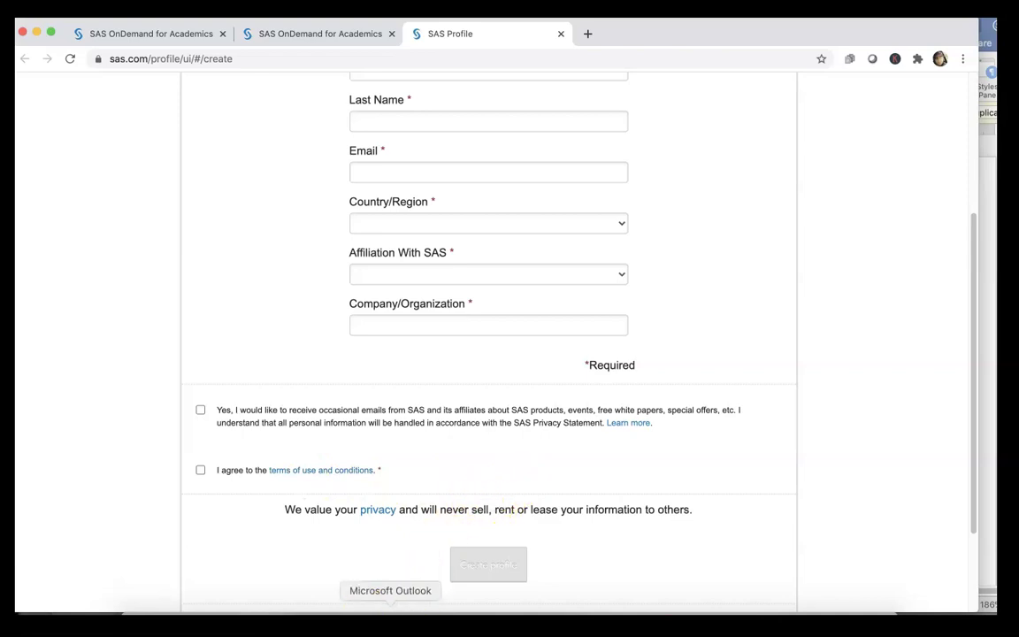
Step: Switch to Outlook, enlarge the "Please activate your SAS Profile" email and open its activation link
{"action": "left_click", "coordinate": [390, 619]}
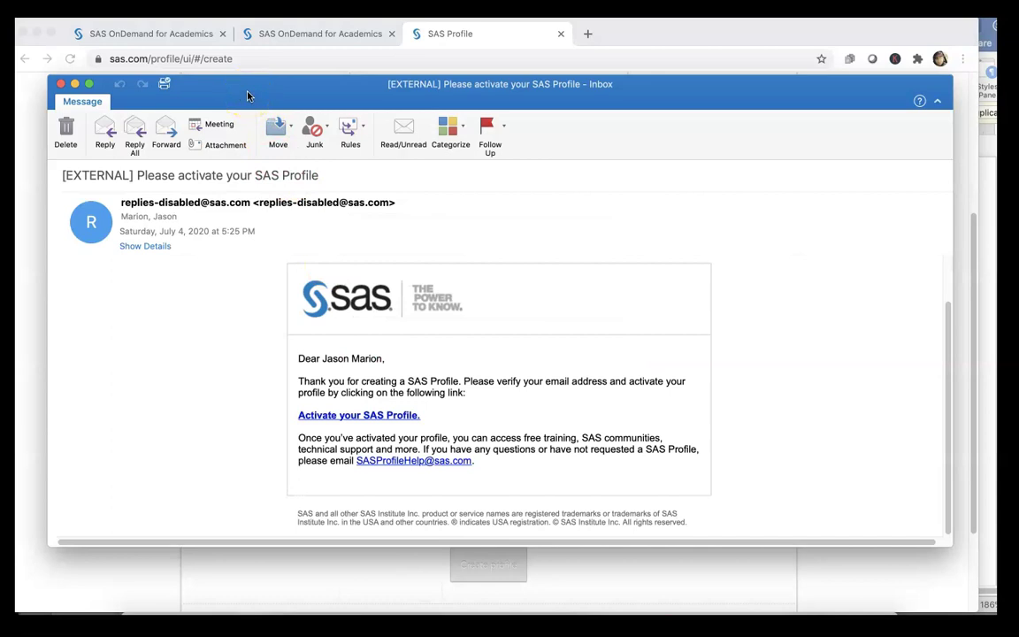
{"action": "left_click_drag", "start_coordinate": [248, 96], "coordinate": [244, 60]}
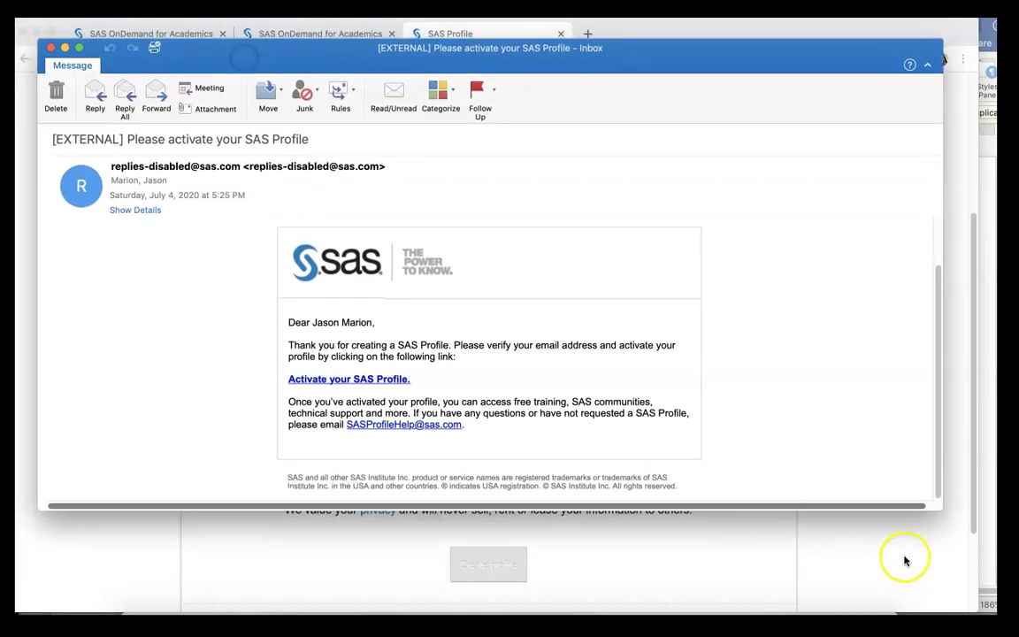
{"action": "left_click_drag", "start_coordinate": [937, 507], "coordinate": [945, 549]}
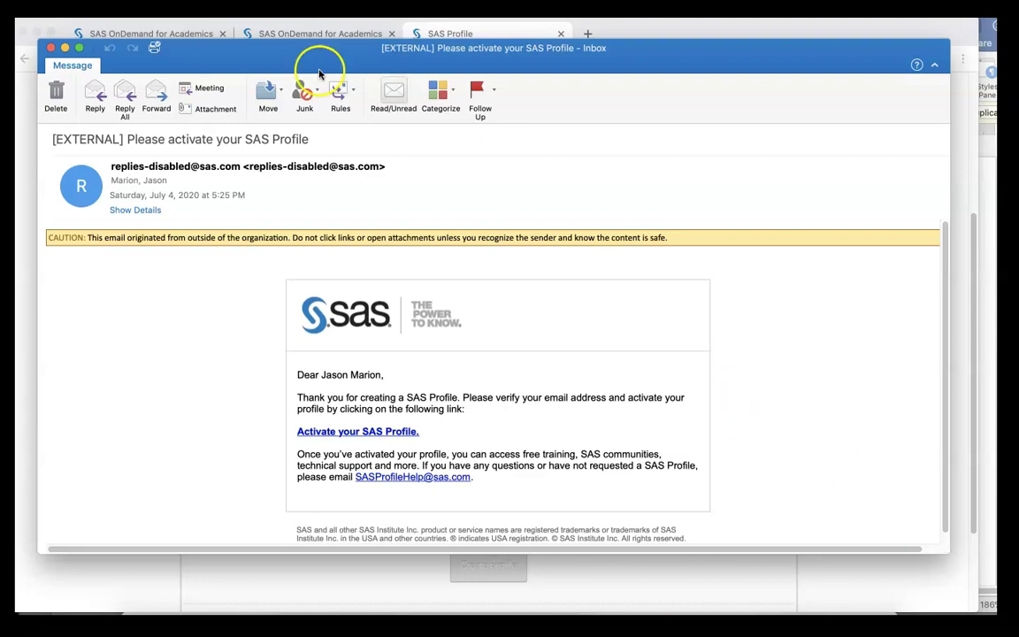
{"action": "left_click", "coordinate": [274, 62]}
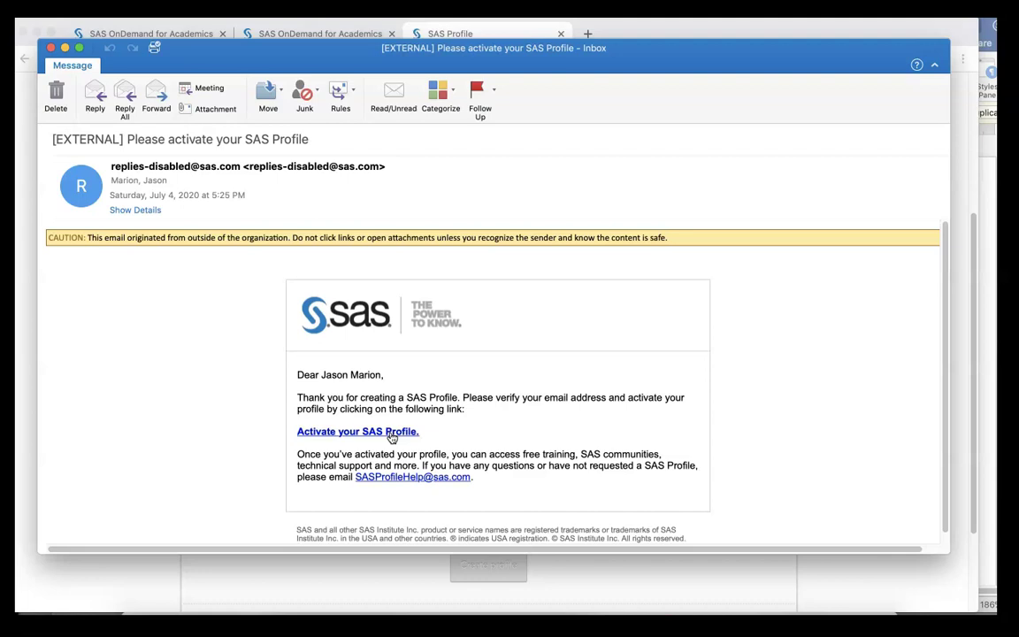
{"action": "mouse_move", "coordinate": [234, 59]}
{"action": "left_mouse_down"}
{"action": "mouse_move", "coordinate": [1018, 442]}
{"action": "mouse_move", "coordinate": [1017, 425]}
{"action": "mouse_move", "coordinate": [320, 69]}
{"action": "mouse_move", "coordinate": [240, 79]}
{"action": "left_mouse_up"}
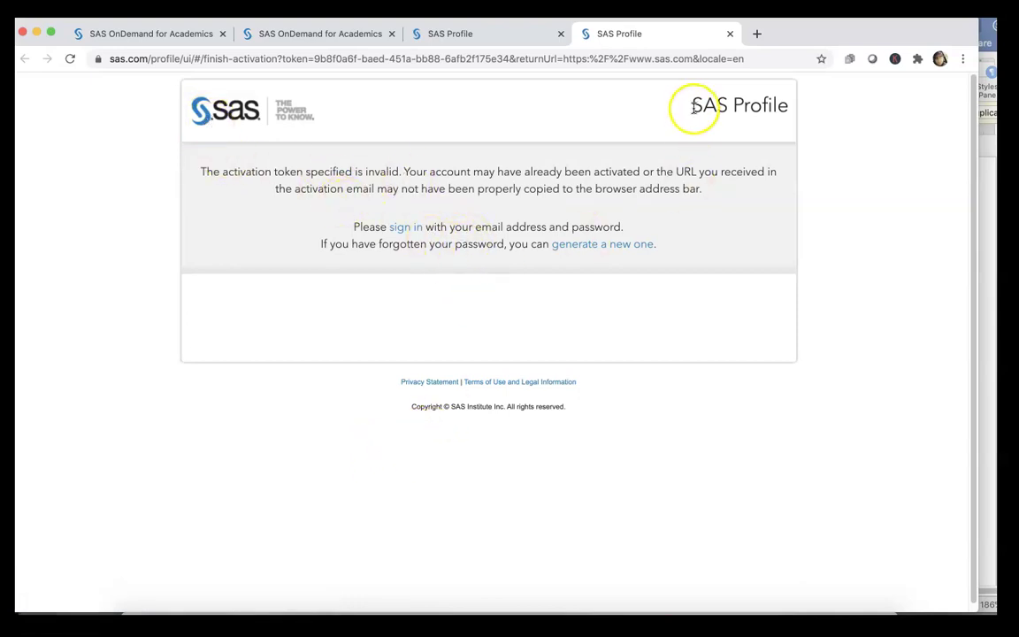
Step: Close the activation, SAS Profile and registration tabs, and go back to the SAS OnDemand for Academics overview page
{"action": "left_click", "coordinate": [731, 33]}
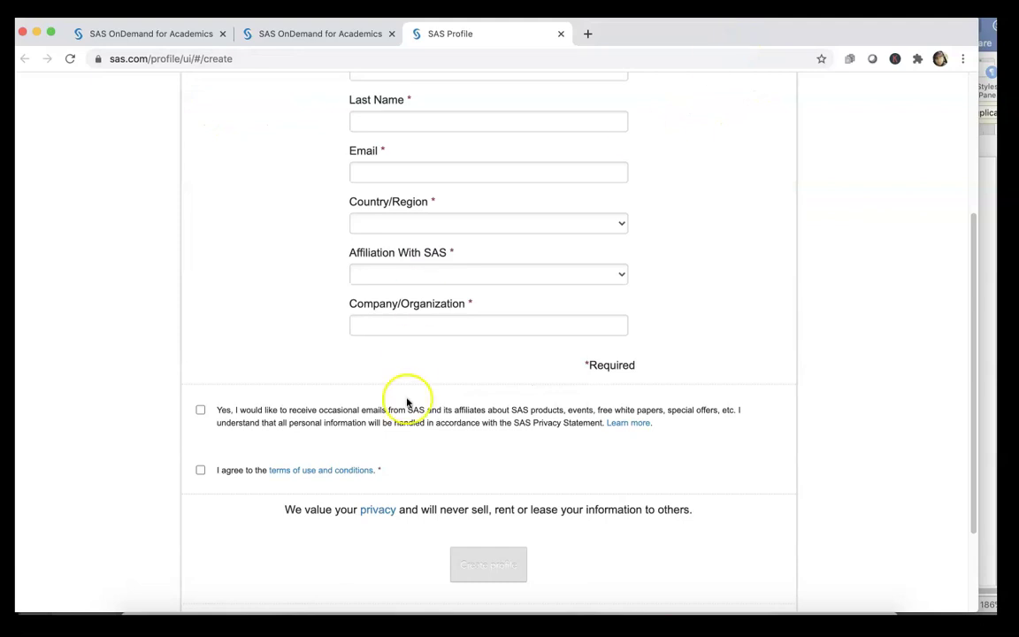
{"action": "left_click", "coordinate": [560, 34]}
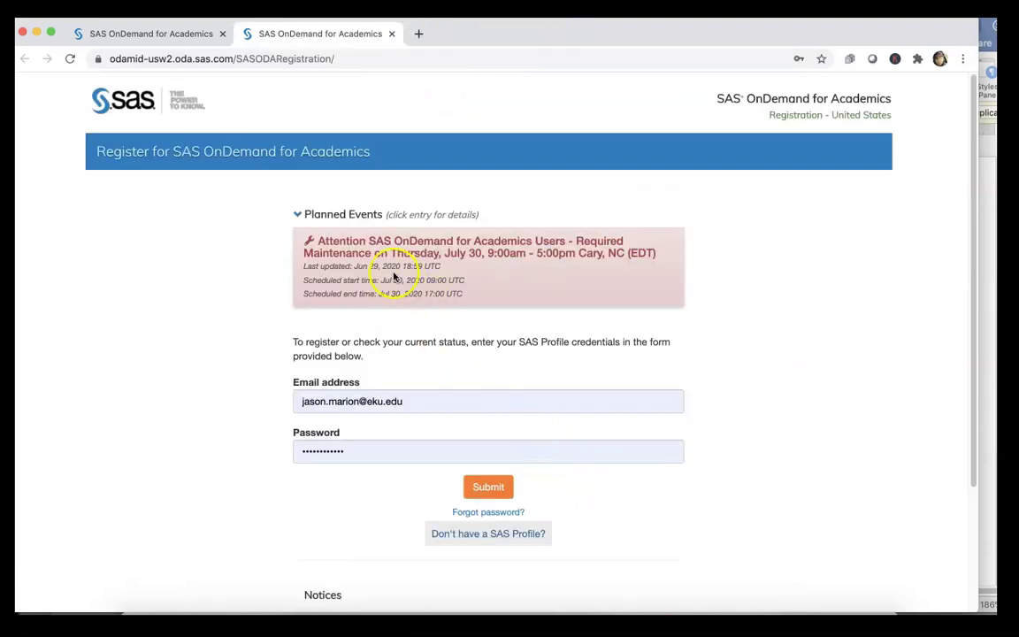
{"action": "left_click", "coordinate": [28, 58]}
{"action": "left_click", "coordinate": [391, 34]}
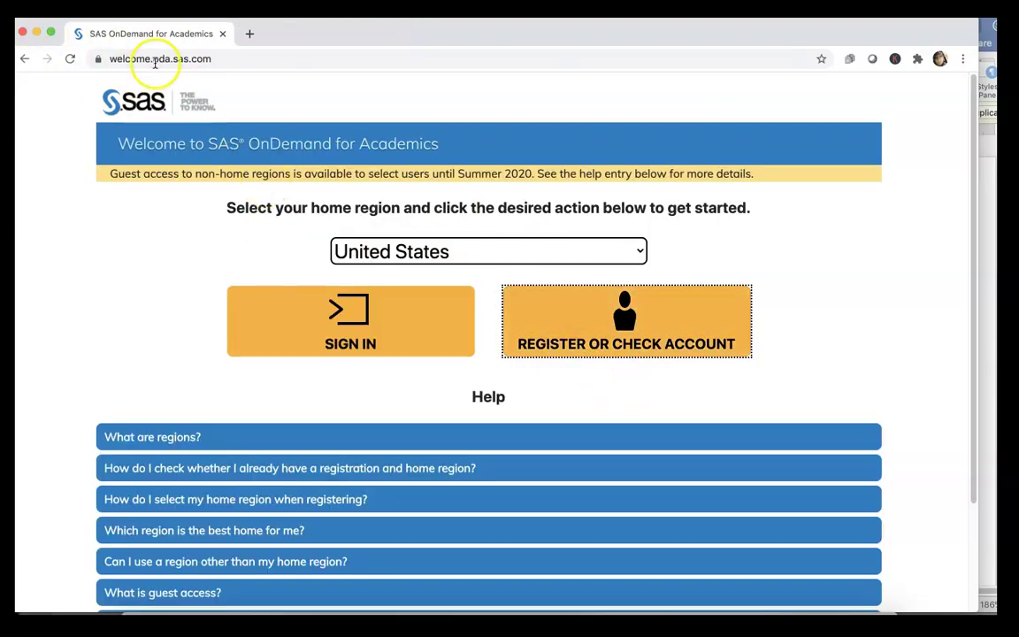
{"action": "left_click", "coordinate": [25, 59]}
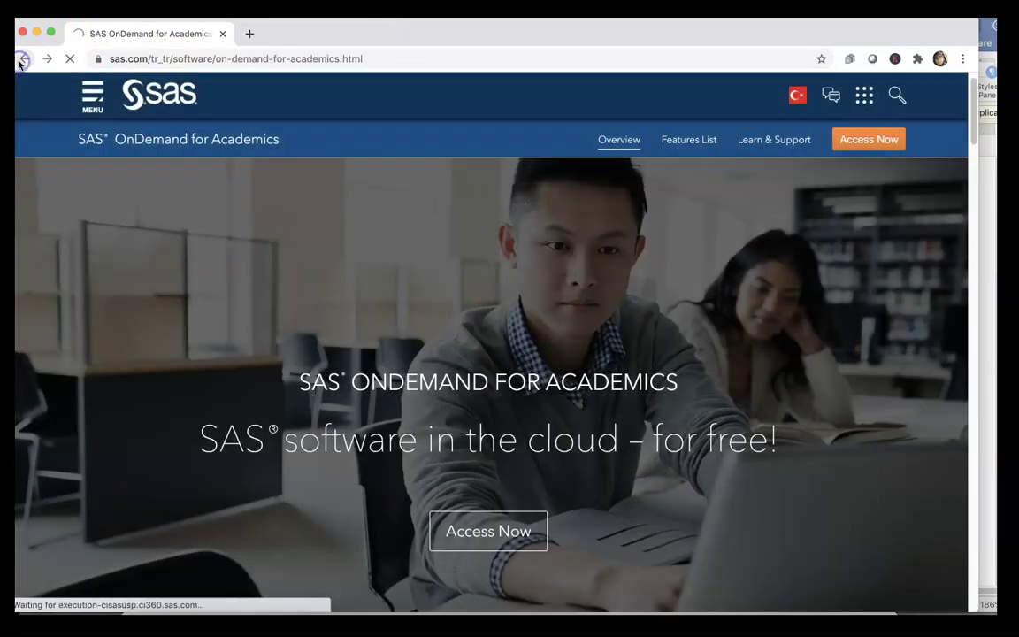
{"action": "left_click", "coordinate": [22, 61]}
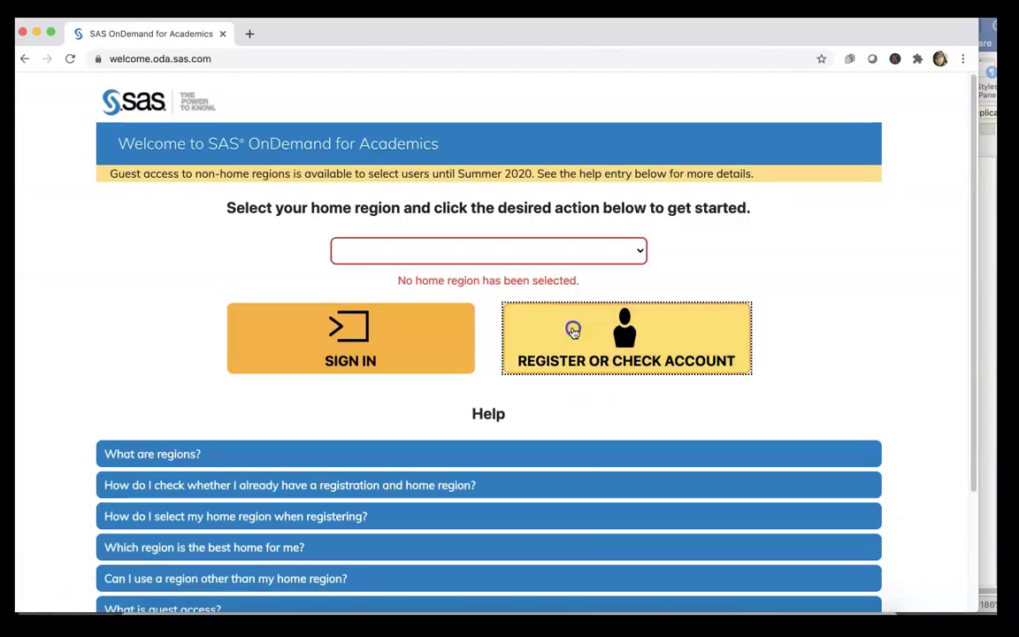
Step: Set the home region to United States on the welcome page and reopen the registration or account check form
{"action": "left_click", "coordinate": [506, 252]}
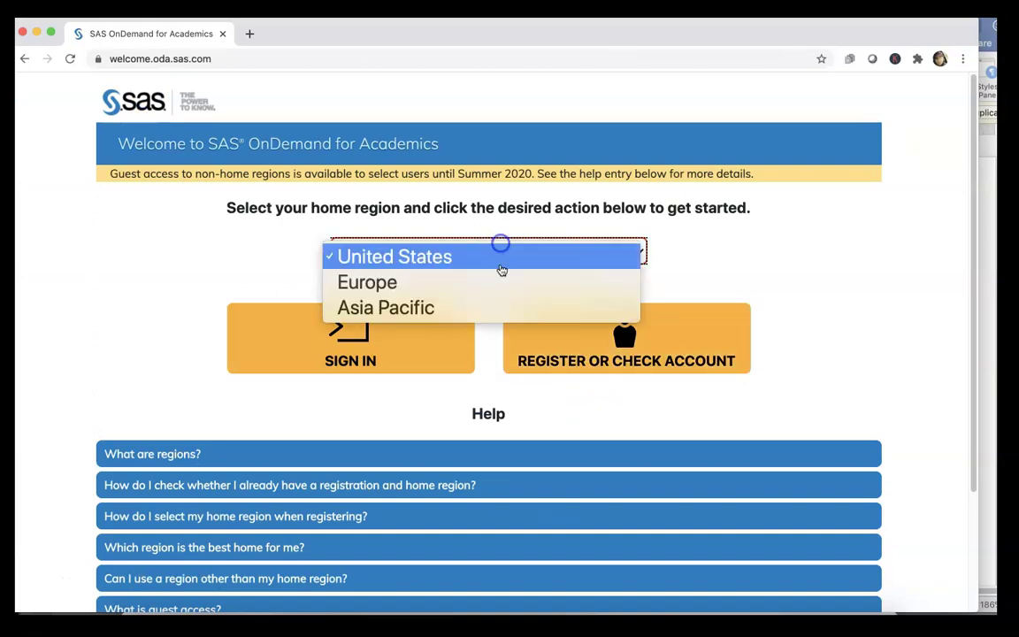
{"action": "left_click", "coordinate": [501, 266]}
{"action": "left_click", "coordinate": [591, 334]}
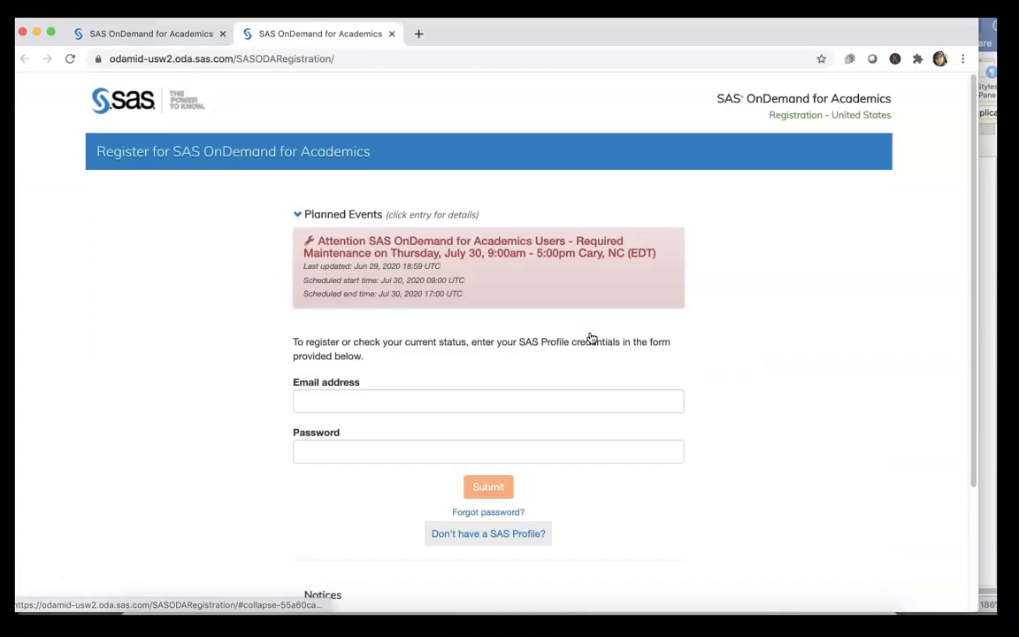
Step: Fill in the email address and password on the registration form with the saved SAS Profile credentials
{"action": "left_click", "coordinate": [400, 403]}
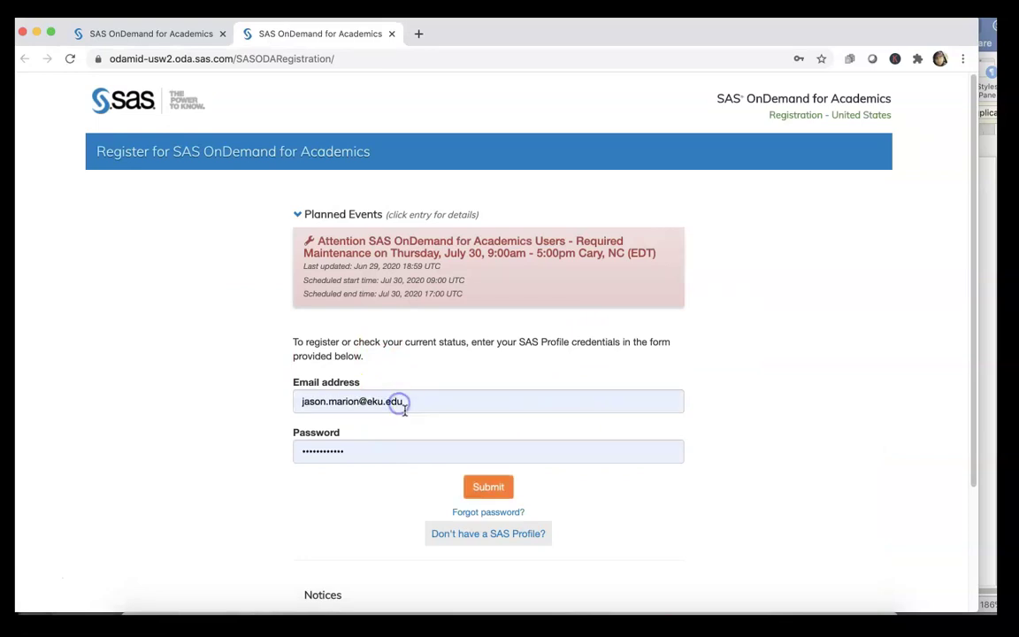
{"action": "left_click", "coordinate": [414, 402]}
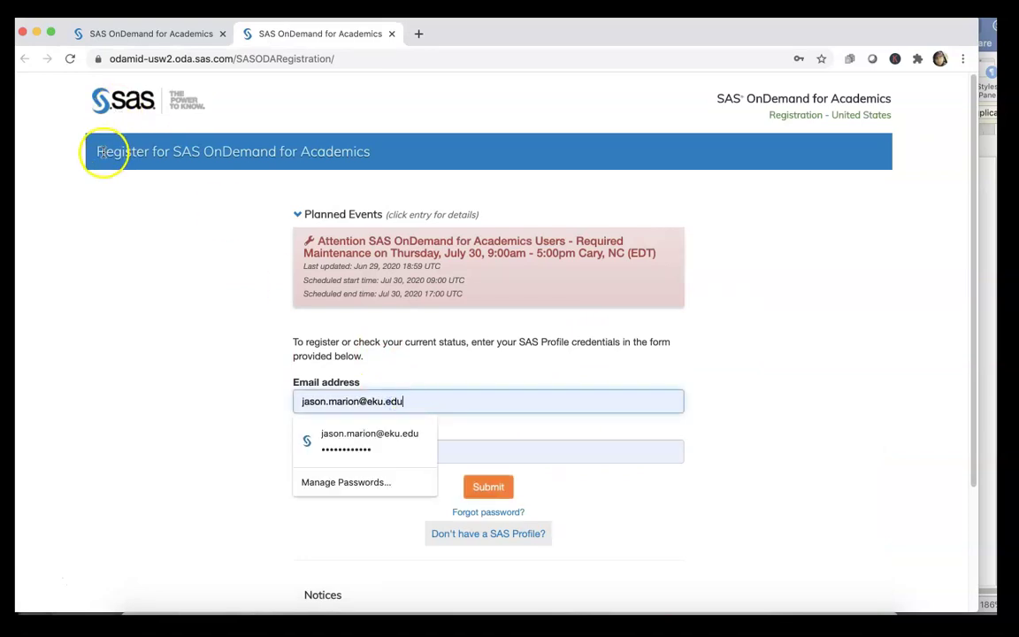
{"action": "left_click_drag", "start_coordinate": [104, 153], "coordinate": [363, 152]}
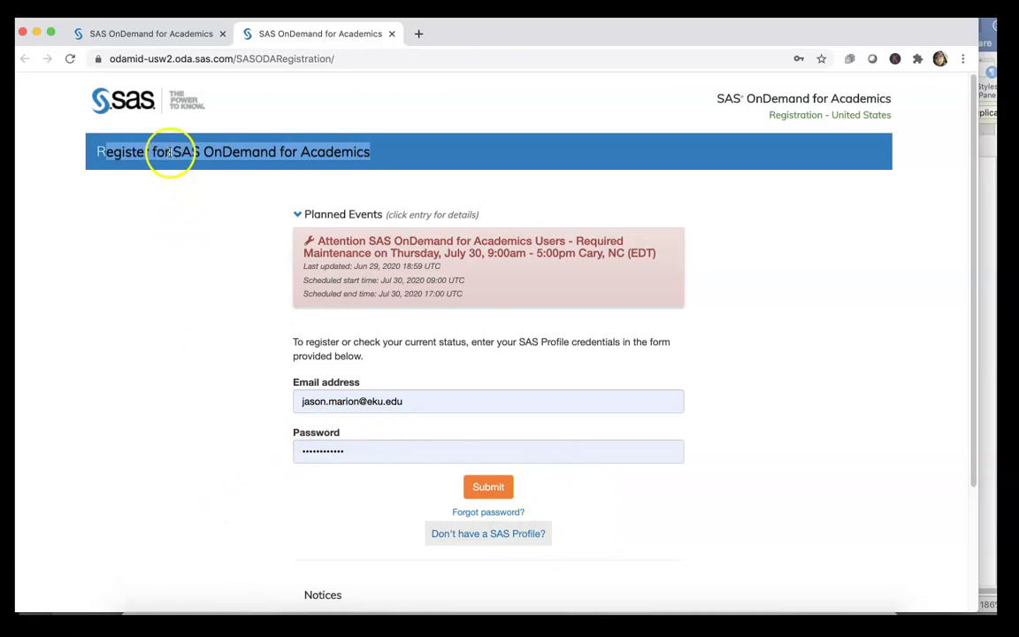
{"action": "left_click", "coordinate": [211, 153]}
{"action": "triple_click", "coordinate": [211, 152]}
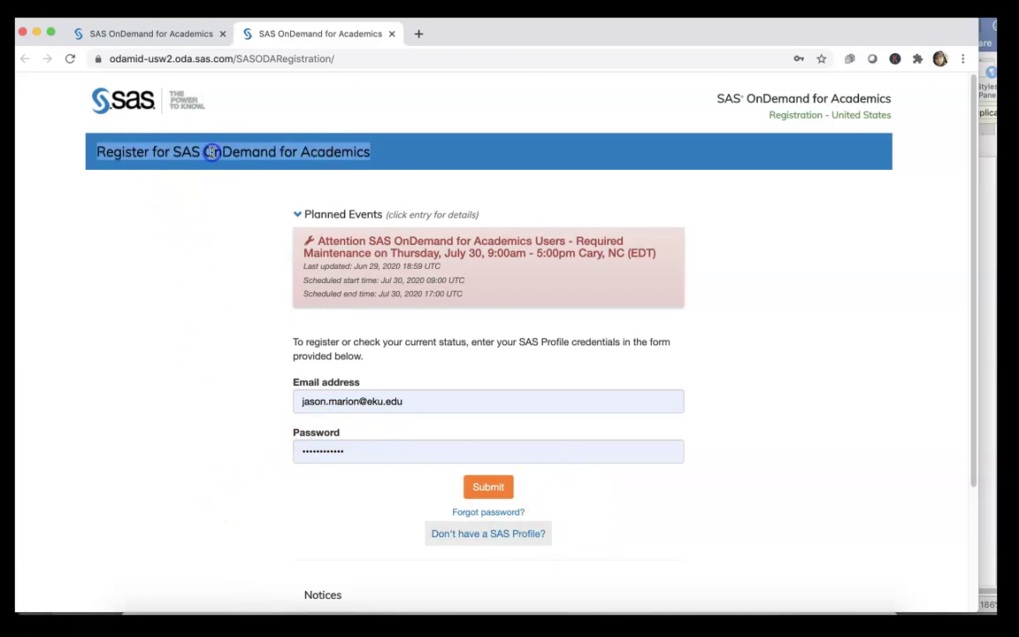
{"action": "left_click", "coordinate": [386, 453]}
{"action": "left_click", "coordinate": [515, 493]}
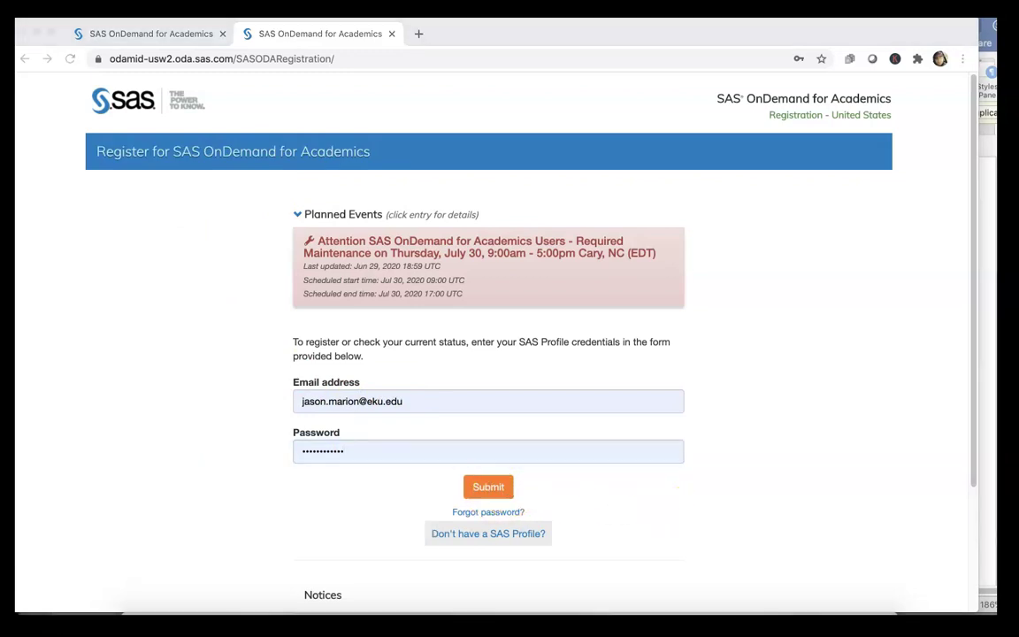
Step: Switch to Outlook and find the assigned user ID in the "You are ready to start using SAS OnDemand for Academics" email
{"action": "key", "text": "super+Tab"}
{"action": "left_click_drag", "start_coordinate": [266, 252], "coordinate": [173, 143]}
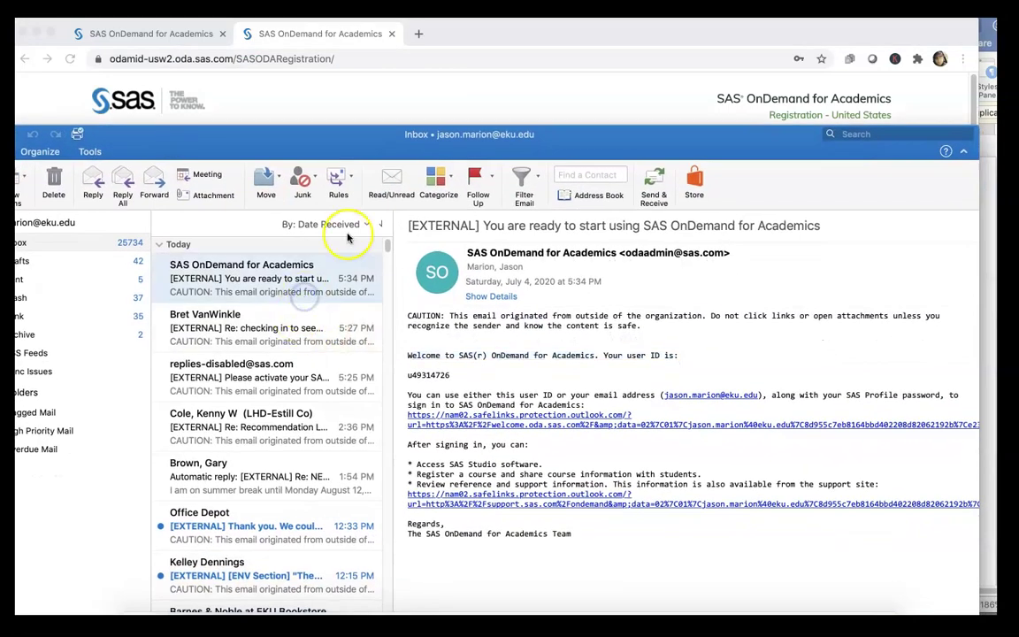
{"action": "left_click_drag", "start_coordinate": [342, 141], "coordinate": [59, 45]}
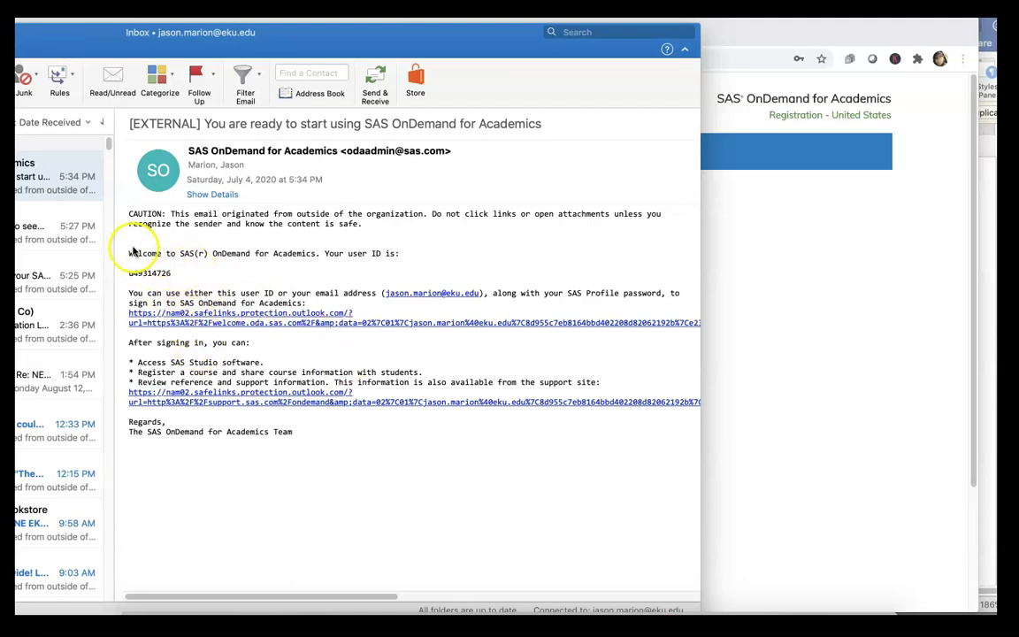
{"action": "left_click_drag", "start_coordinate": [128, 253], "coordinate": [395, 253]}
{"action": "left_click", "coordinate": [255, 273]}
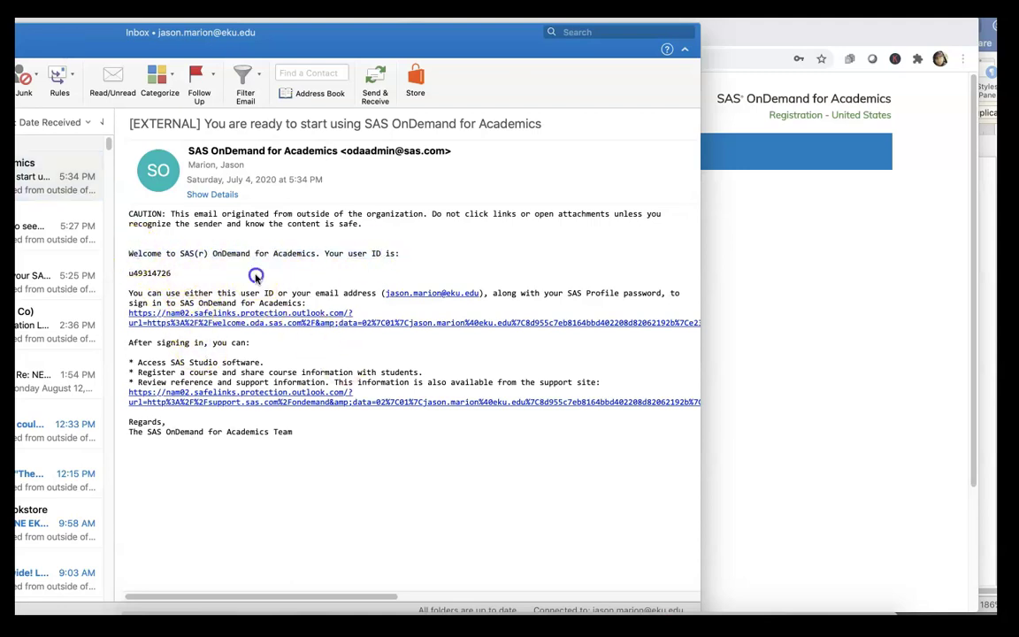
{"action": "double_click", "coordinate": [141, 272]}
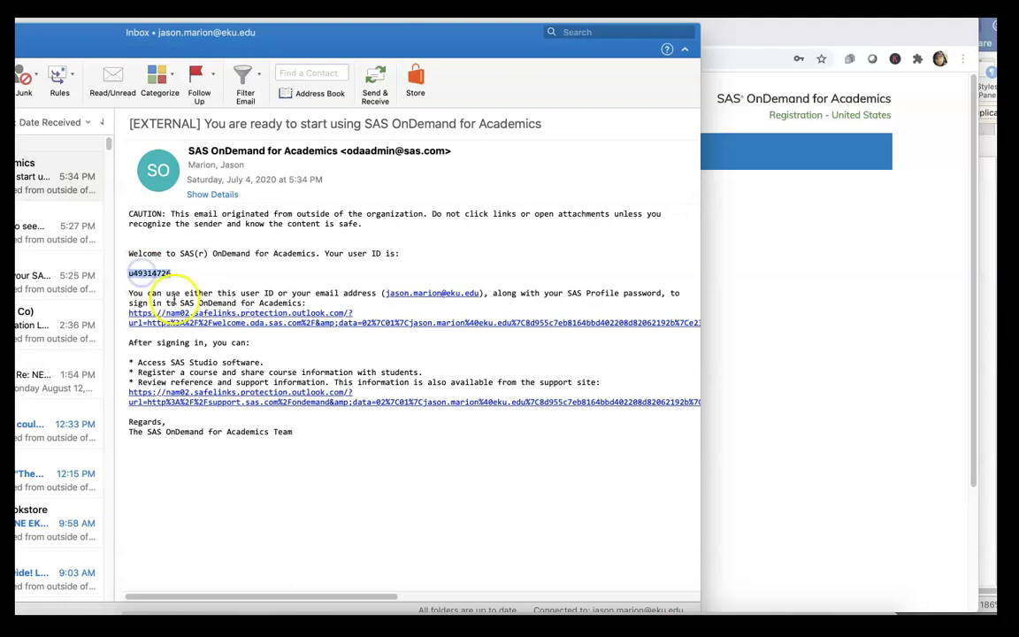
Step: Leave Outlook and return to the SAS OnDemand for Academics registration form in Chrome
{"action": "left_click", "coordinate": [91, 42]}
{"action": "key", "text": "super+h"}
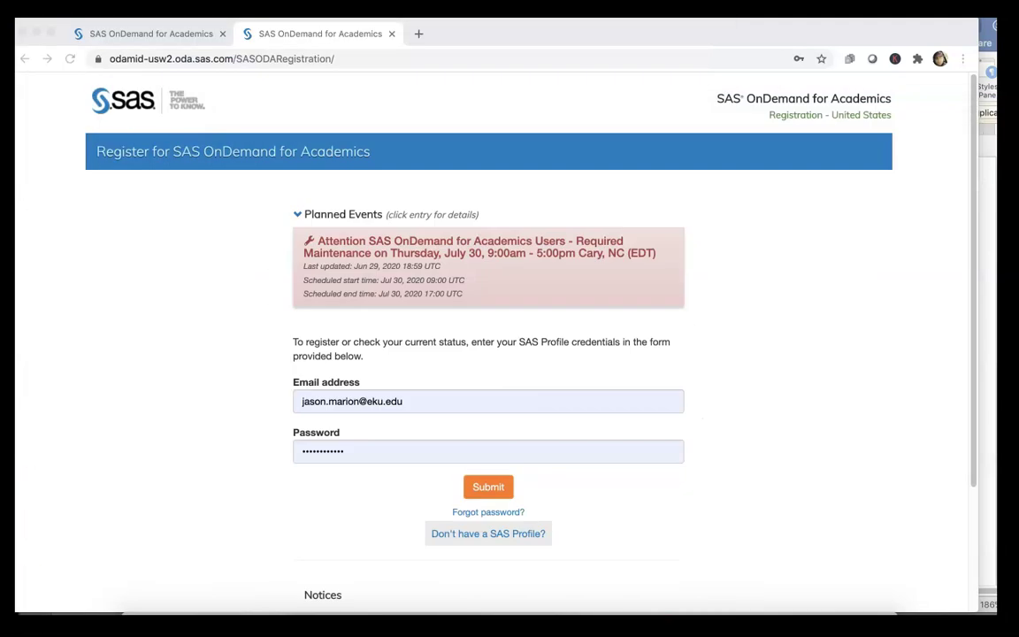
{"action": "left_click", "coordinate": [411, 472]}
Step: Close and reopen the United States registration or account check form, and submit it with the saved SAS Profile credentials
{"action": "left_click", "coordinate": [391, 34]}
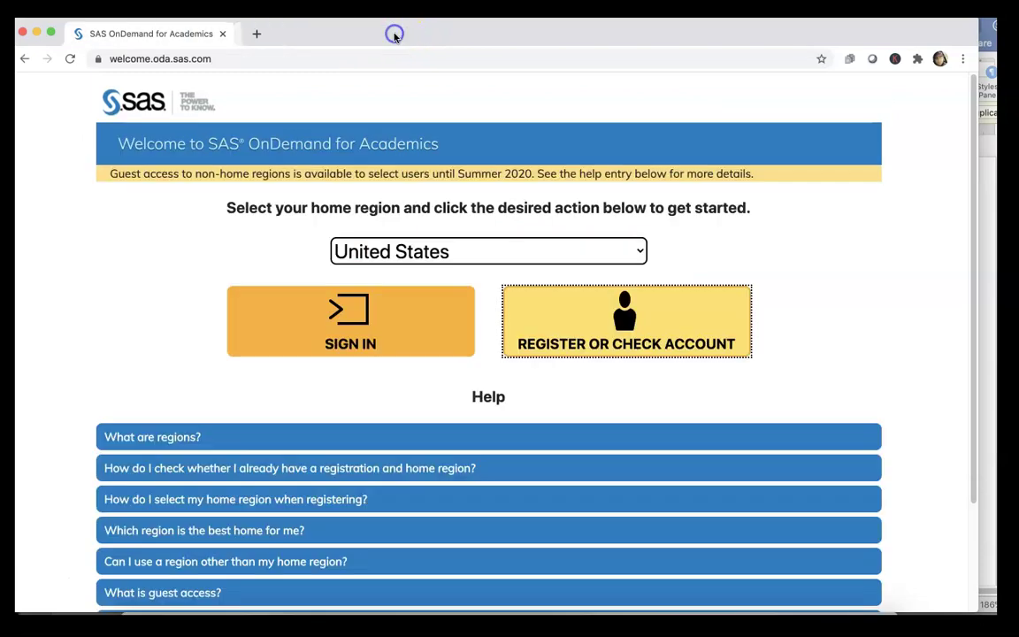
{"action": "left_click", "coordinate": [674, 337]}
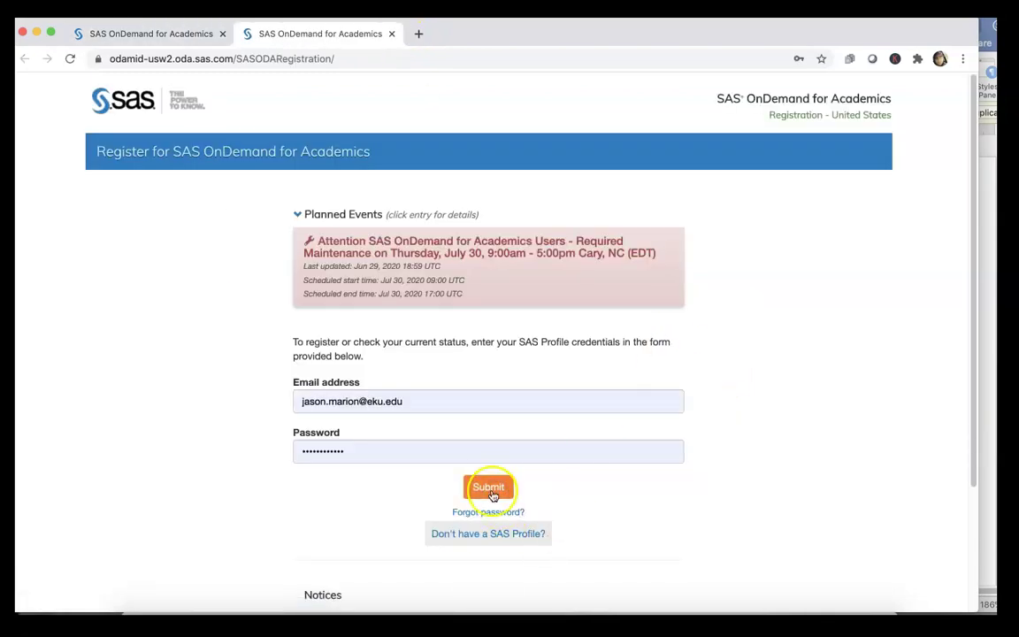
{"action": "left_click", "coordinate": [491, 489]}
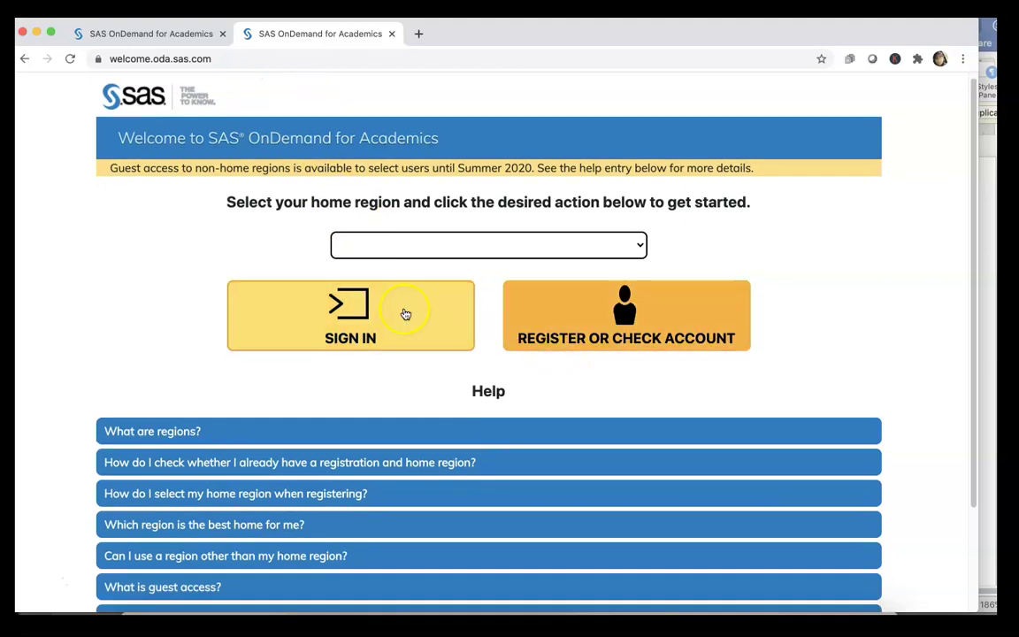
Step: Sign in to SAS OnDemand for Academics for the United States home region with the saved SAS Profile credentials
{"action": "left_click", "coordinate": [396, 312]}
{"action": "left_click", "coordinate": [425, 251]}
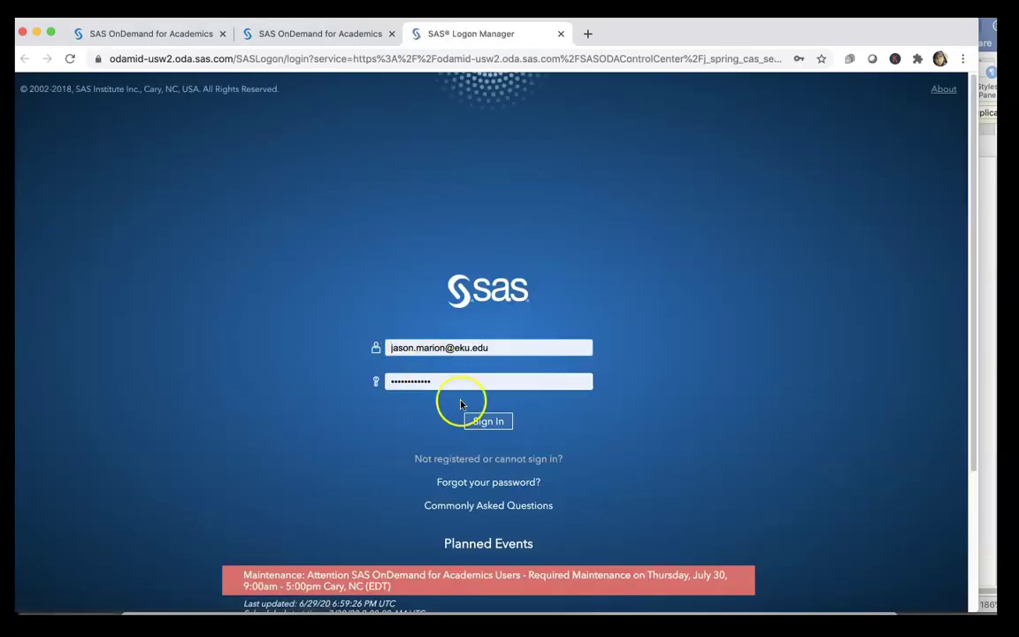
{"action": "left_click", "coordinate": [487, 423]}
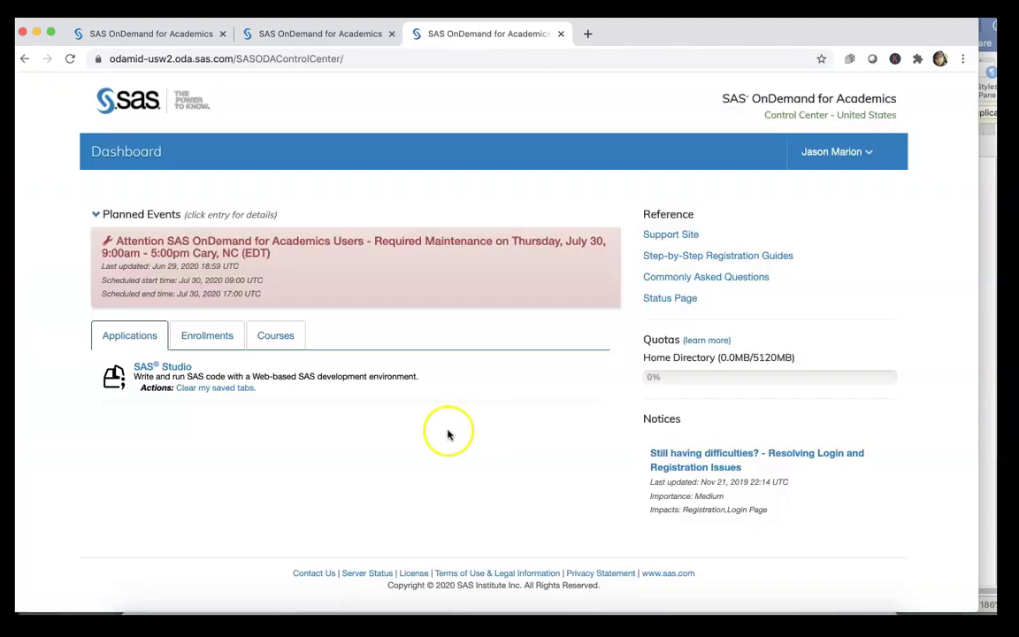
Step: Locate the SAS Studio application on the Control Center dashboard and go back to the SAS OnDemand welcome page
{"action": "left_click", "coordinate": [175, 369]}
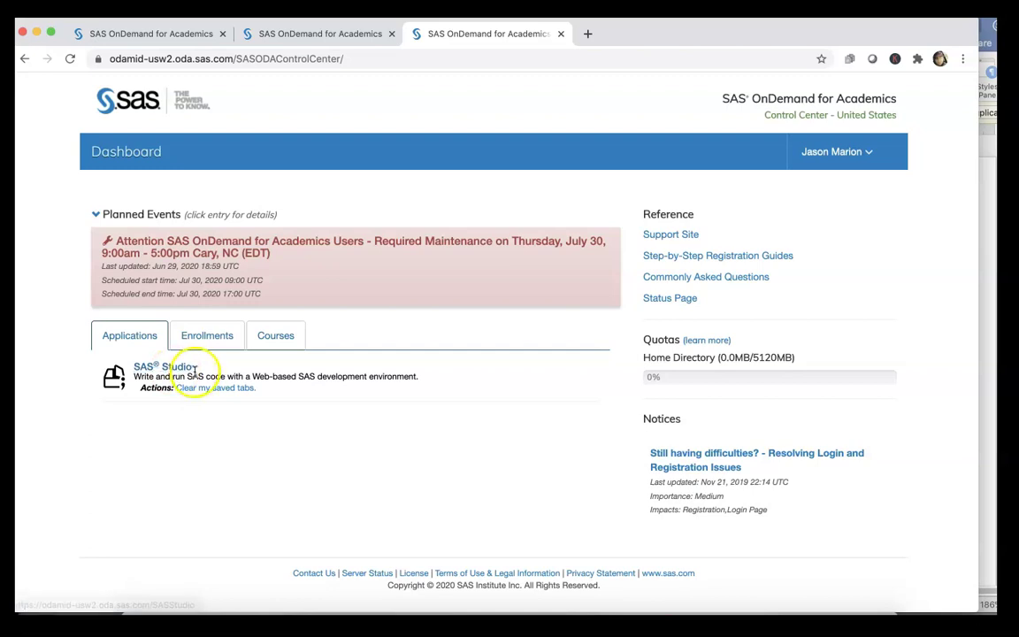
{"action": "left_click", "coordinate": [336, 40]}
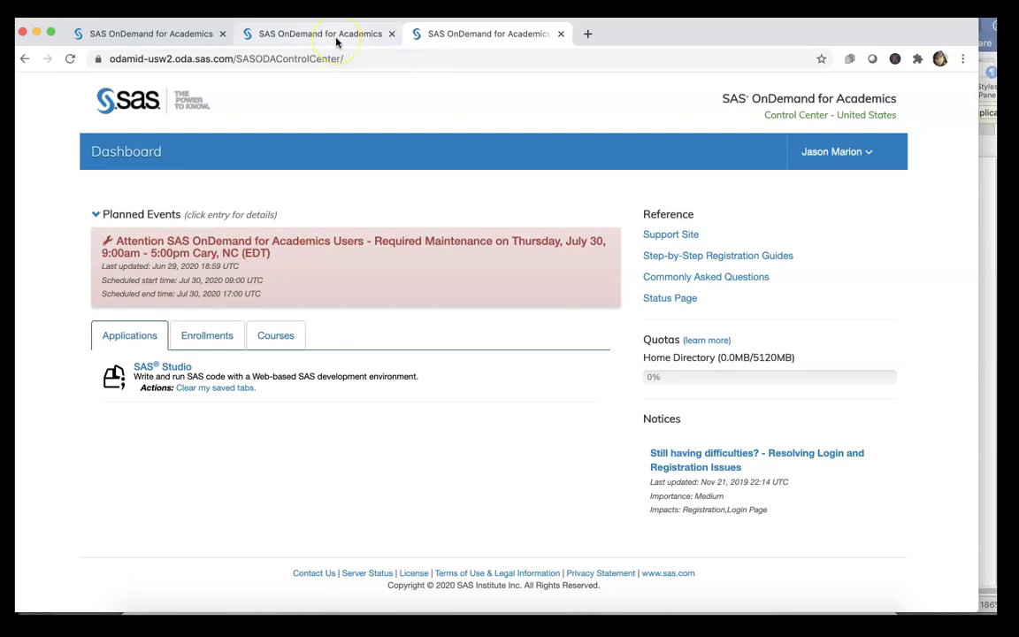